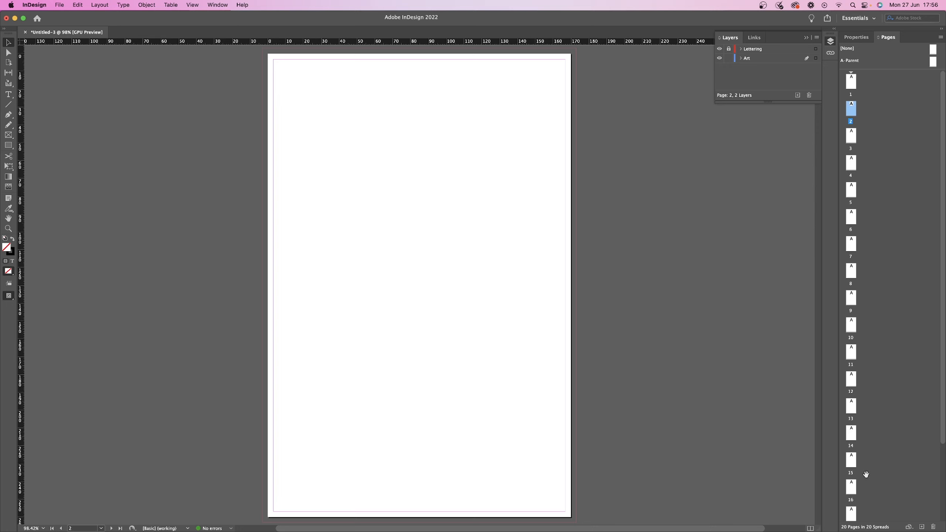
# - Load I6-Page 1.tif through I6-Page 5.tif from the Resized in PS folder inside Issue 6 for placing
pyautogui.scroll(-2, 866, 474)
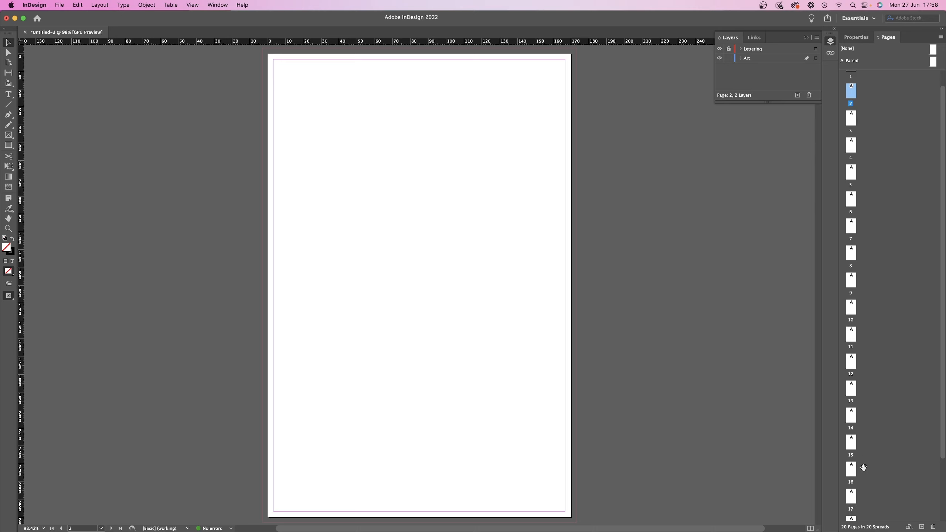
pyautogui.scroll(2, 884, 307)
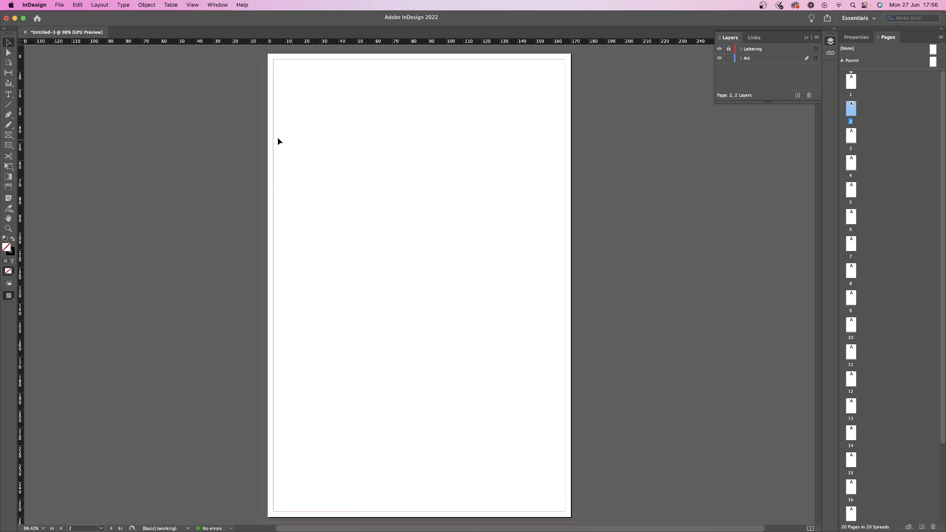
pyautogui.click(60, 6)
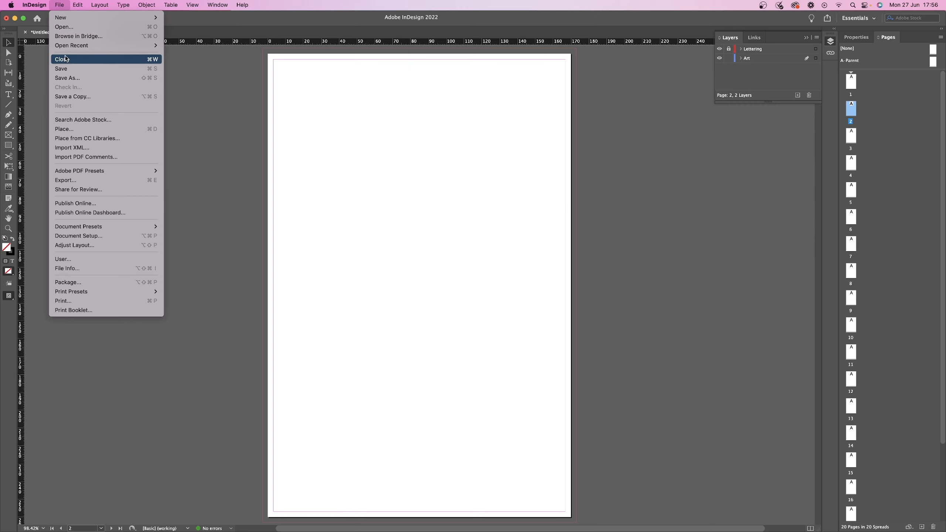
pyautogui.click(70, 130)
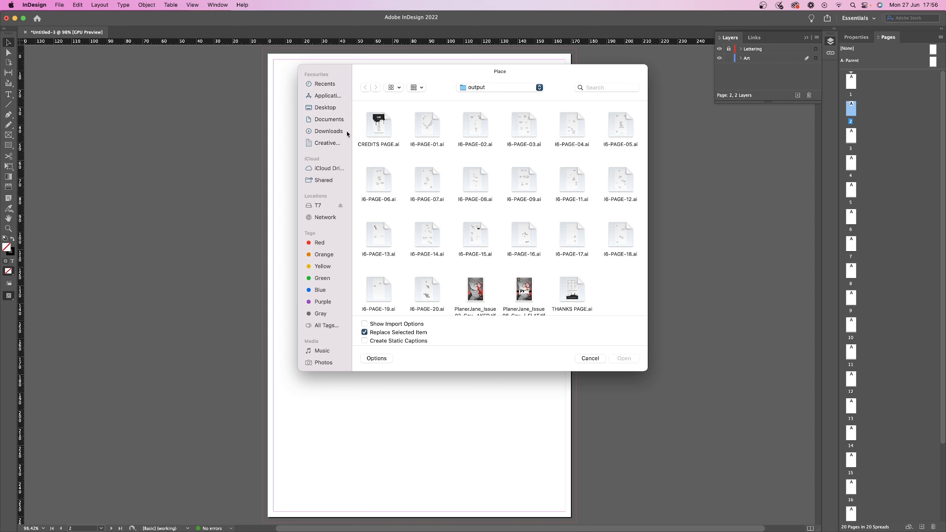
pyautogui.click(493, 87)
pyautogui.click(492, 97)
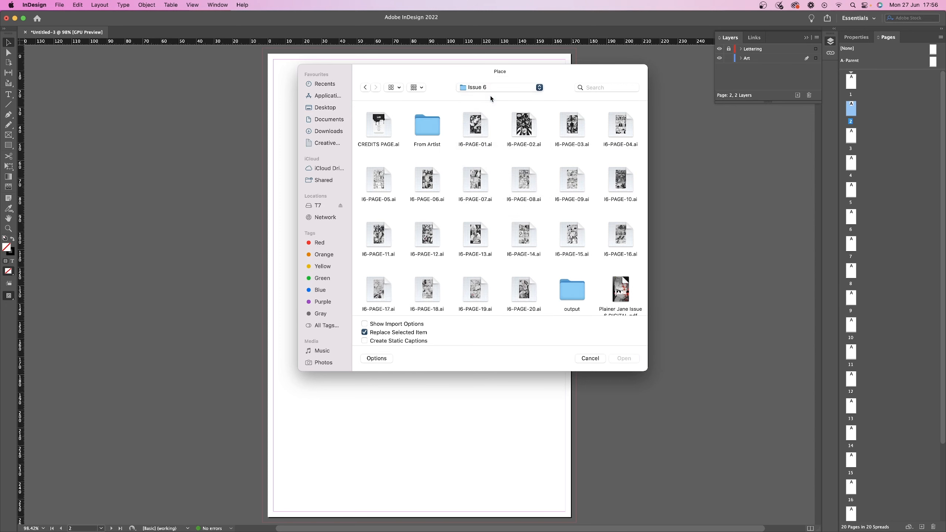
pyautogui.scroll(-5, 553, 186)
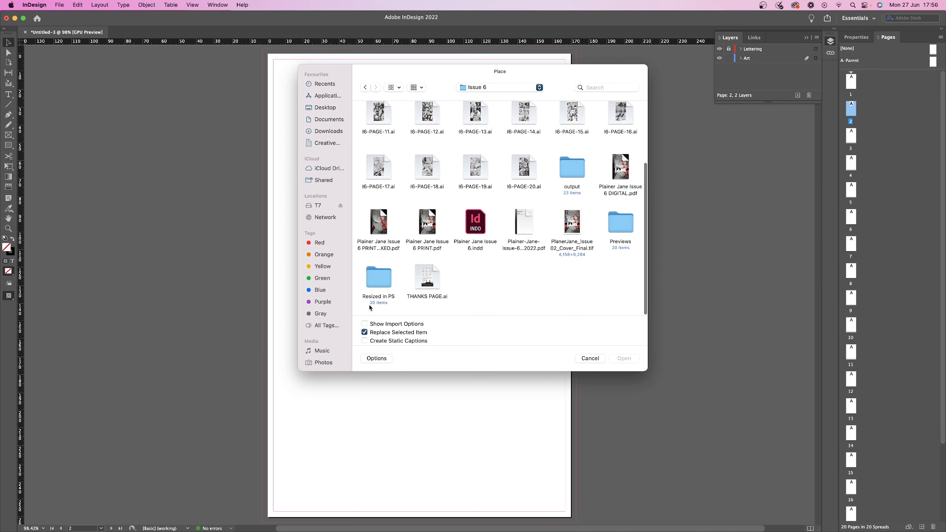
pyautogui.doubleClick(380, 281)
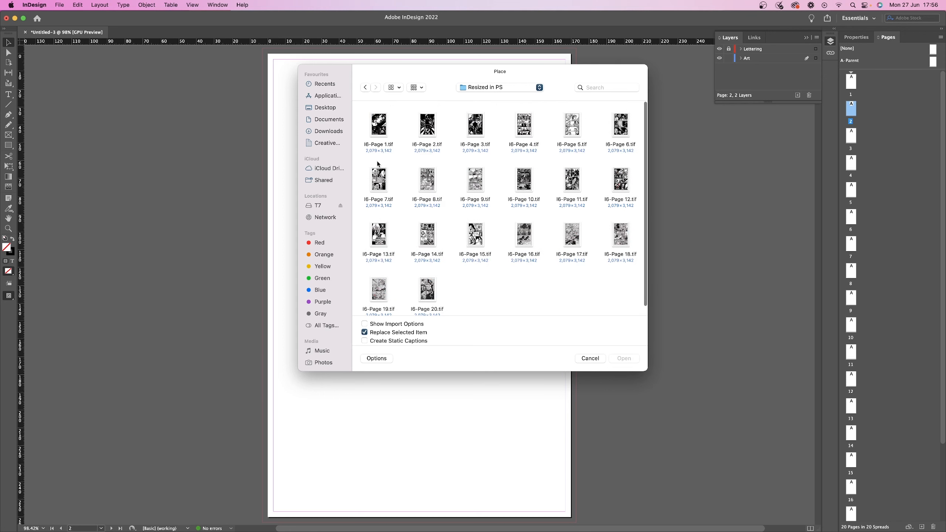
pyautogui.moveTo(376, 163); pyautogui.dragTo(583, 114)
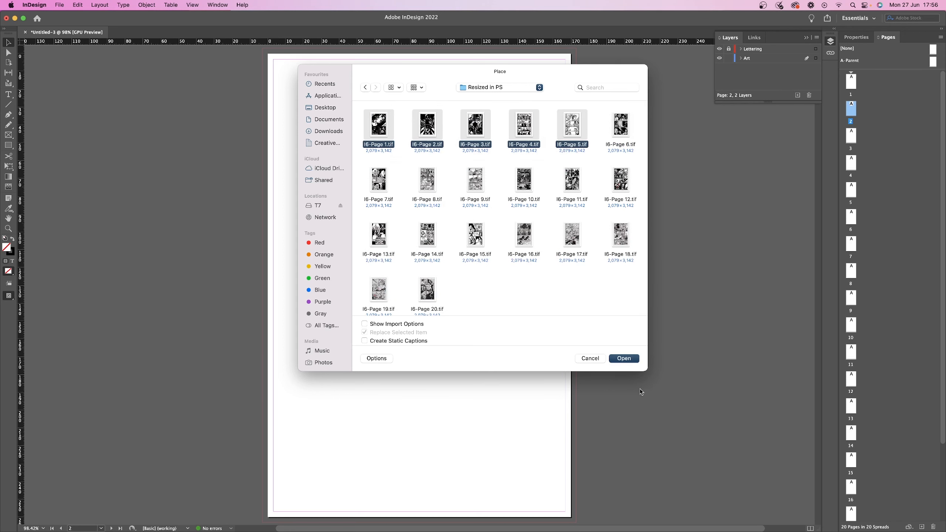
pyautogui.click(624, 359)
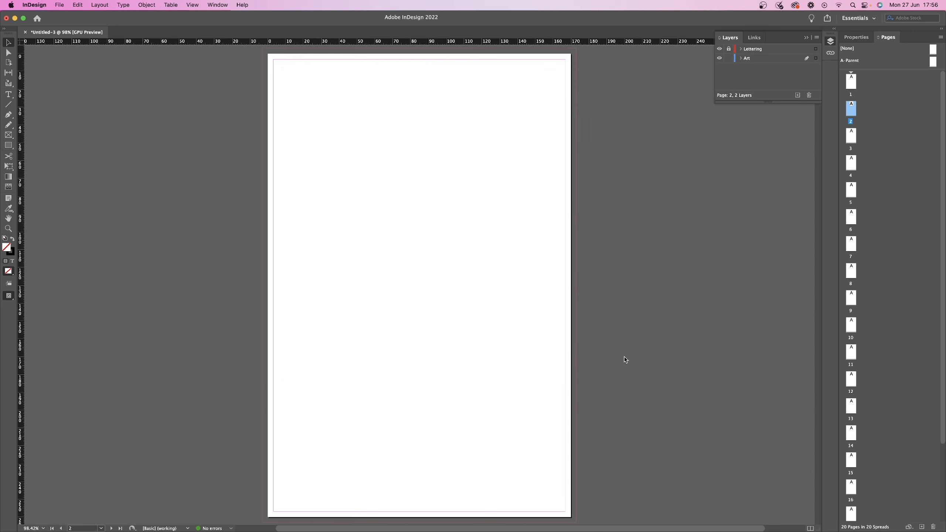
# - Place the first artwork image on page 2, aligned to the page's upper-left bleed corner
pyautogui.scroll(-5, 668, 93)
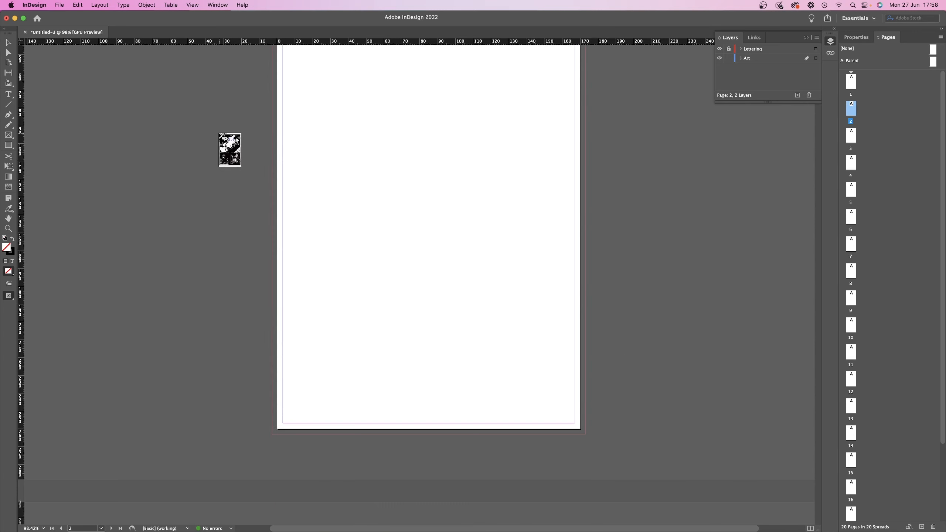
pyautogui.scroll(6, 219, 133)
pyautogui.scroll(2, 220, 133)
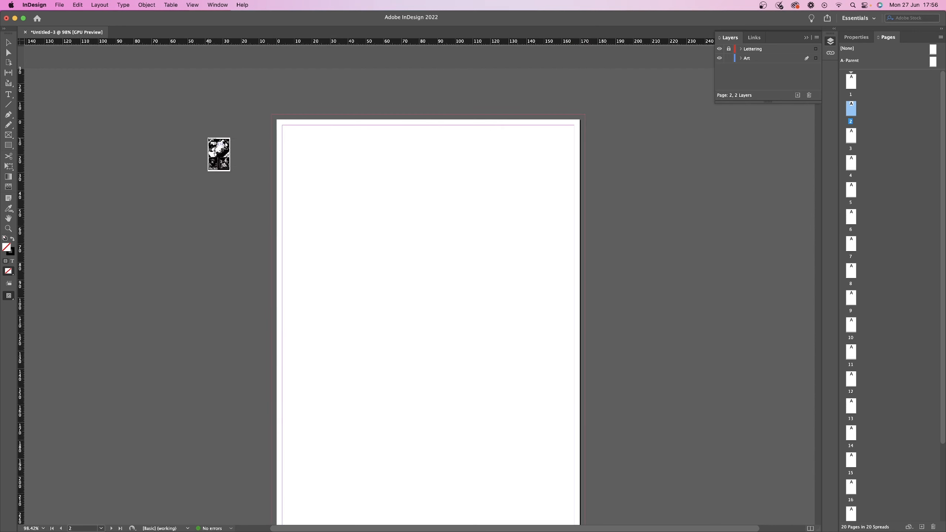
pyautogui.scroll(1, 214, 137)
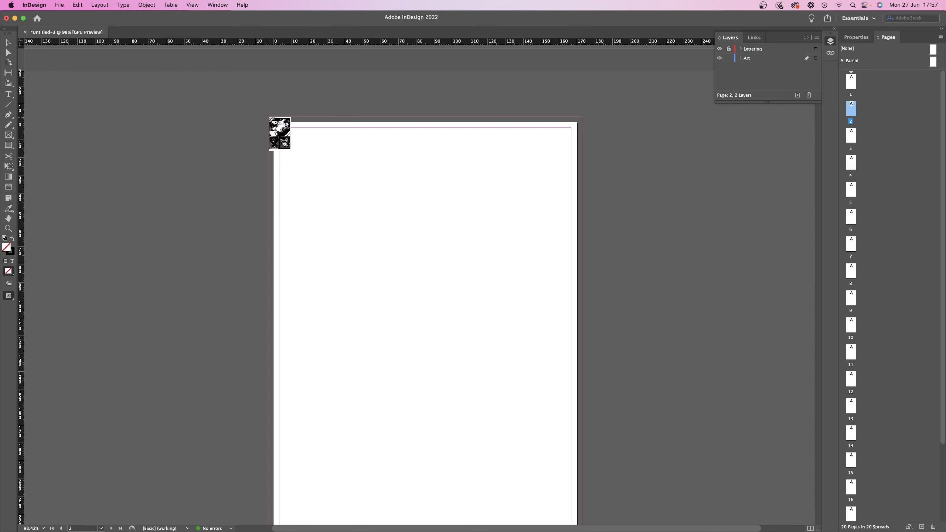
pyautogui.click(270, 118)
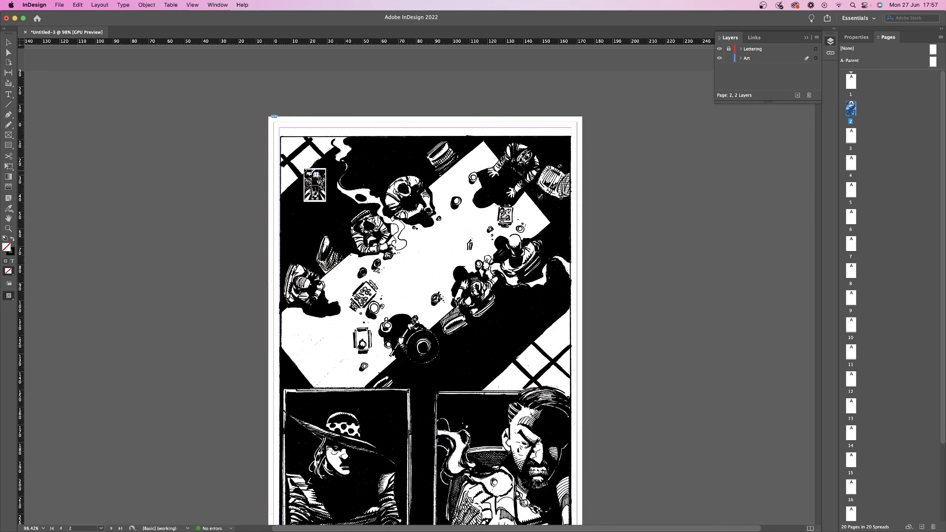
# - Place the remaining four loaded artworks on pages 3 to 6, each aligned to the upper-left bleed corner
pyautogui.scroll(-5, 386, 181)
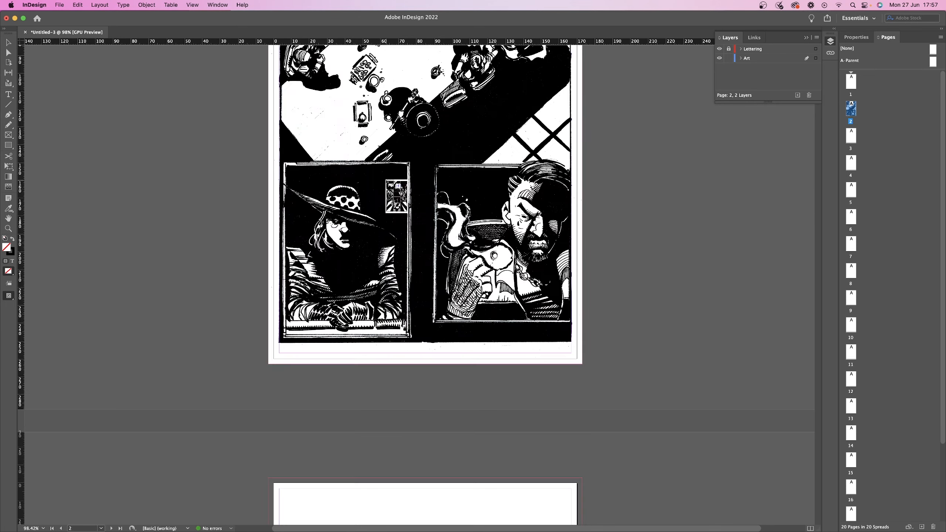
pyautogui.scroll(-5, 386, 181)
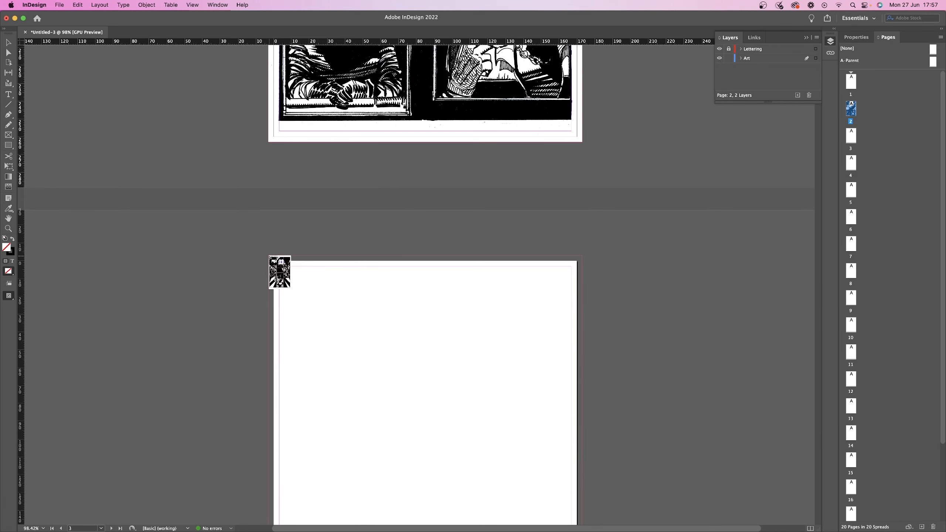
pyautogui.click(269, 256)
pyautogui.scroll(-12, 275, 257)
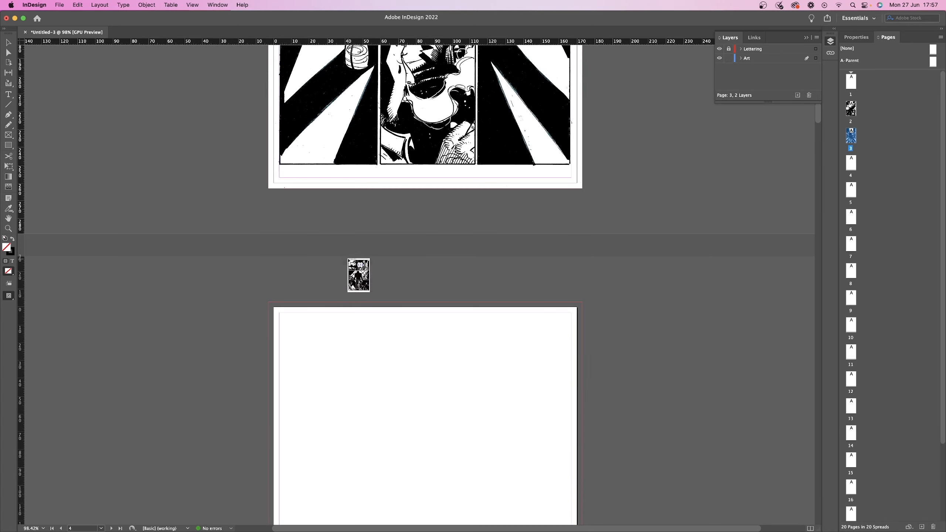
pyautogui.click(270, 303)
pyautogui.scroll(-14, 353, 275)
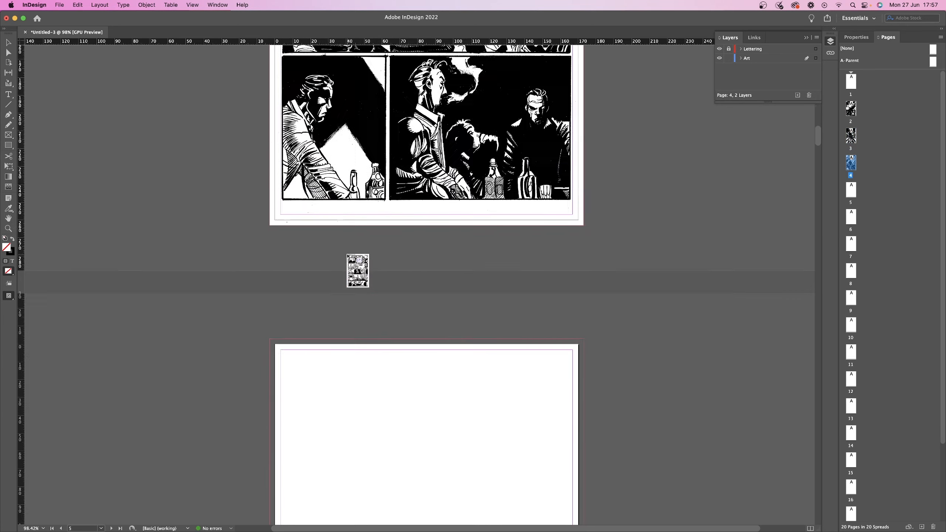
pyautogui.scroll(-4, 347, 255)
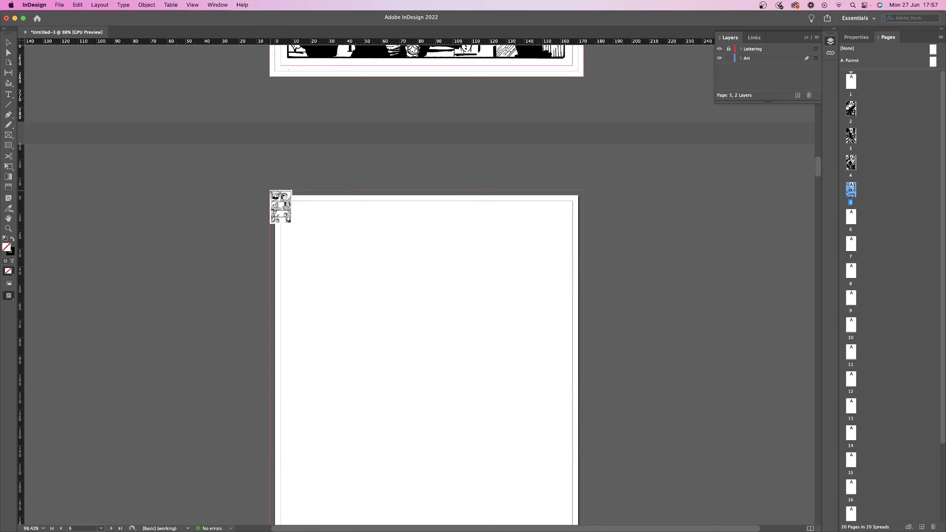
pyautogui.click(270, 190)
# - Delete the blank first page spread ahead of the placed artwork
pyautogui.scroll(20, 360, 211)
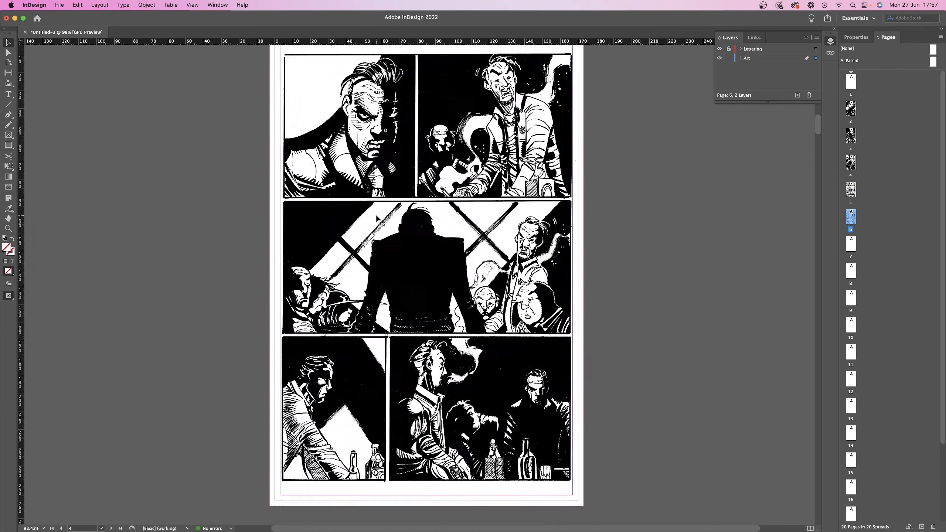
pyautogui.scroll(20, 377, 218)
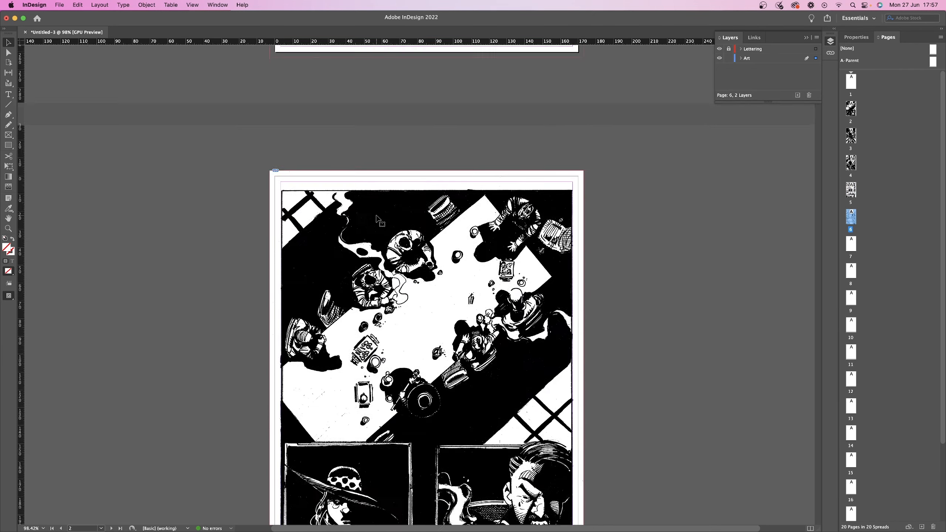
pyautogui.scroll(12, 433, 317)
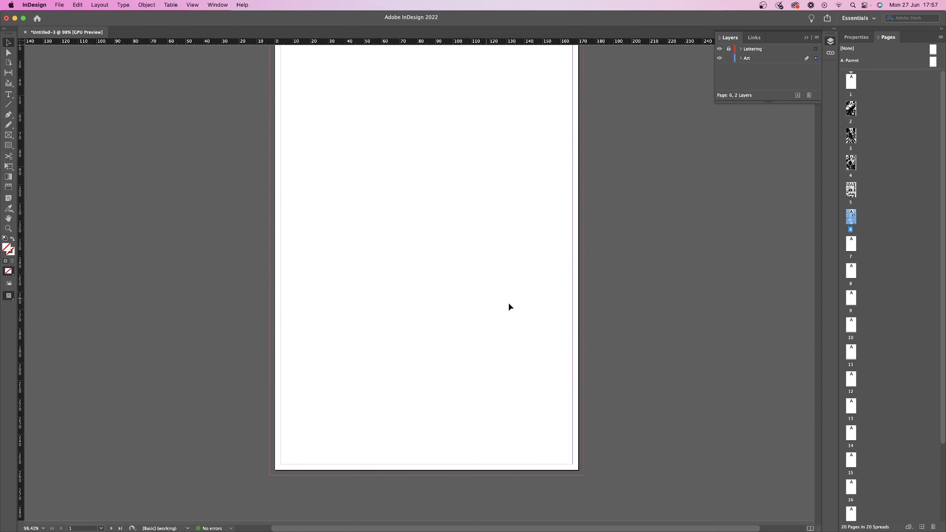
pyautogui.click(853, 85)
pyautogui.rightClick(853, 86)
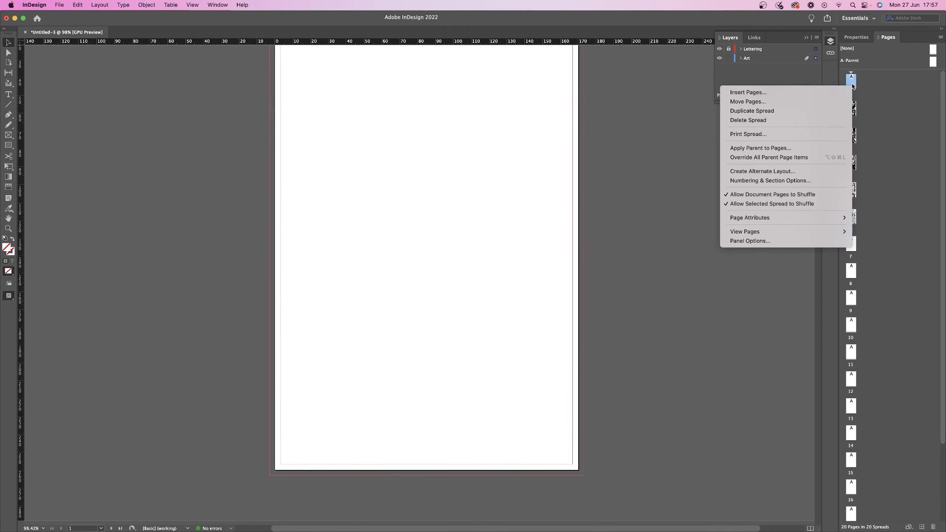
pyautogui.click(776, 120)
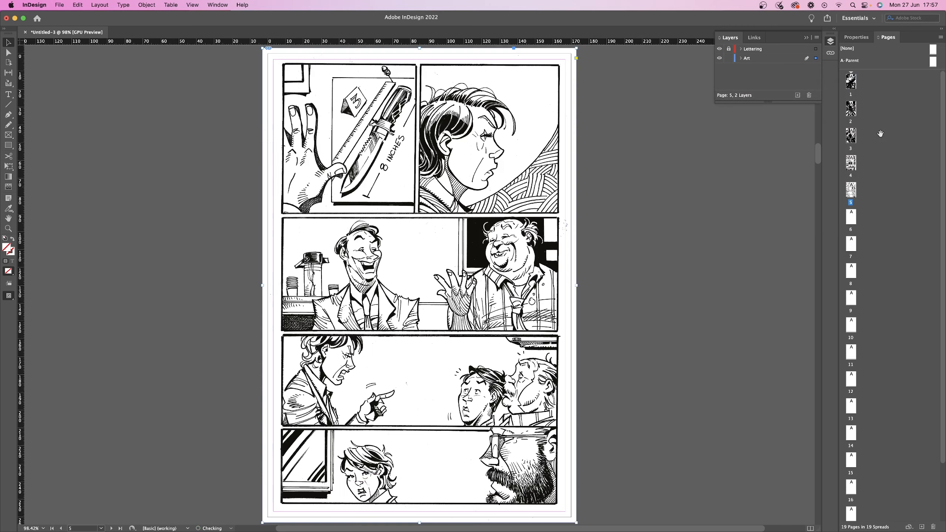
# - Insert one page after page 7 based on the A-Parent
pyautogui.rightClick(855, 247)
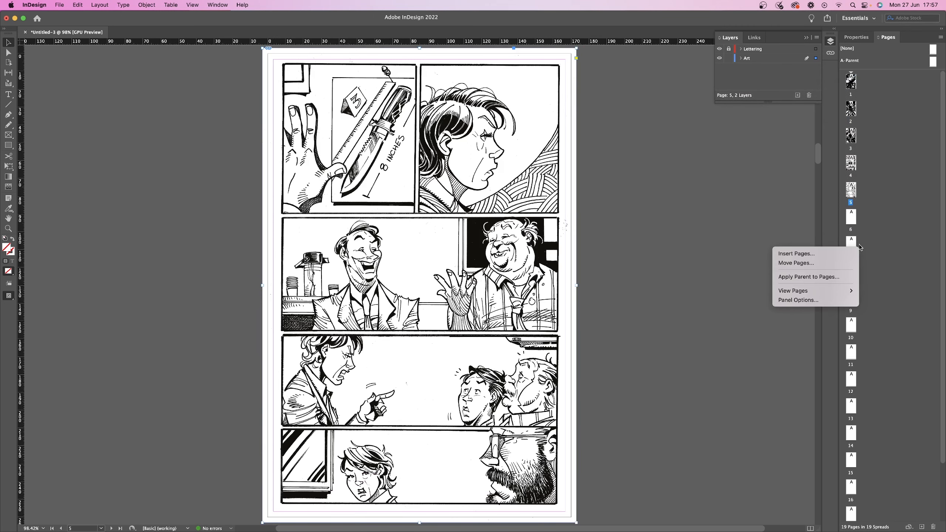
pyautogui.click(841, 251)
pyautogui.click(541, 261)
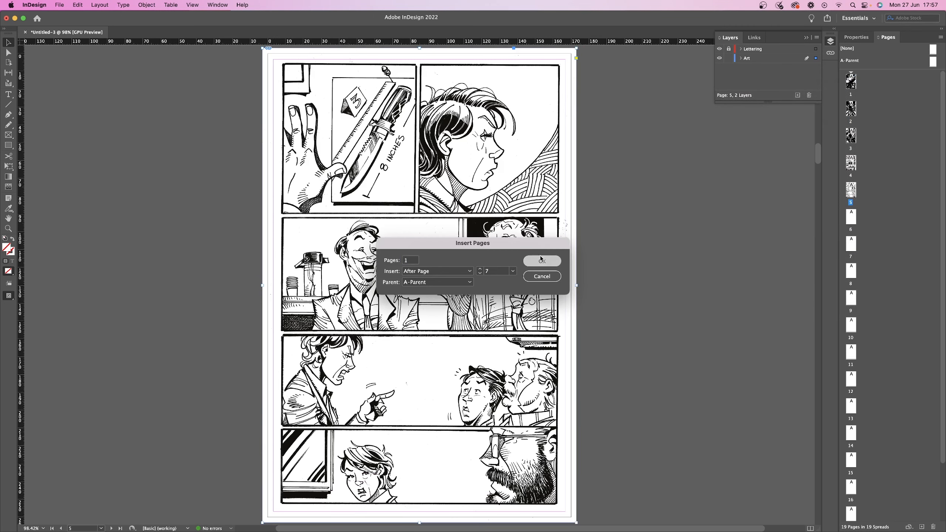
# - Draw a rectangular frame on the pasteboard beside page 1 and delete it
pyautogui.doubleClick(851, 84)
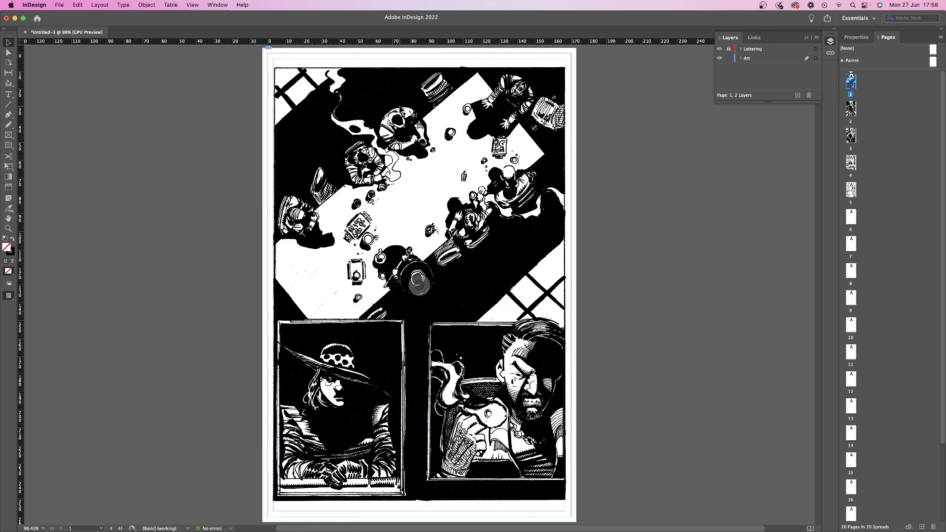
pyautogui.hscroll(1, 400, 108)
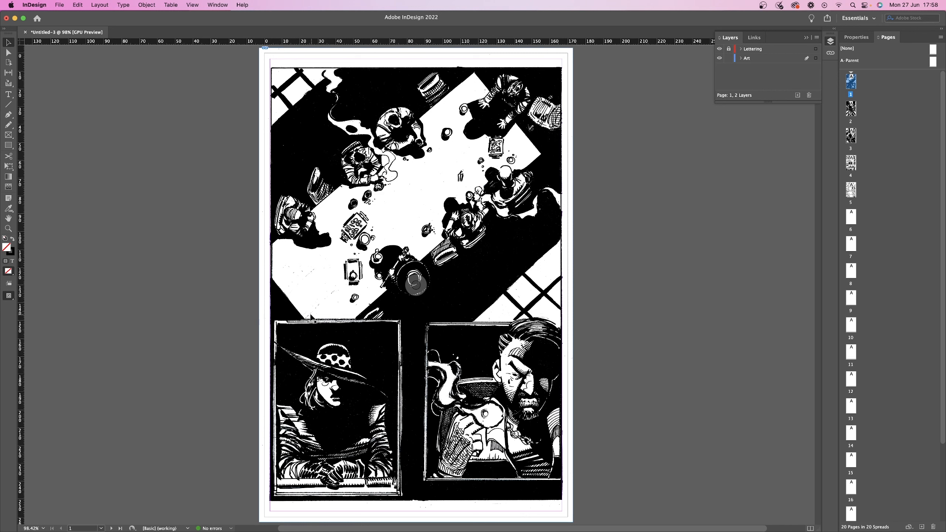
pyautogui.click(9, 135)
pyautogui.moveTo(104, 141); pyautogui.dragTo(199, 223)
pyautogui.click(8, 43)
pyautogui.press('BackSpace')
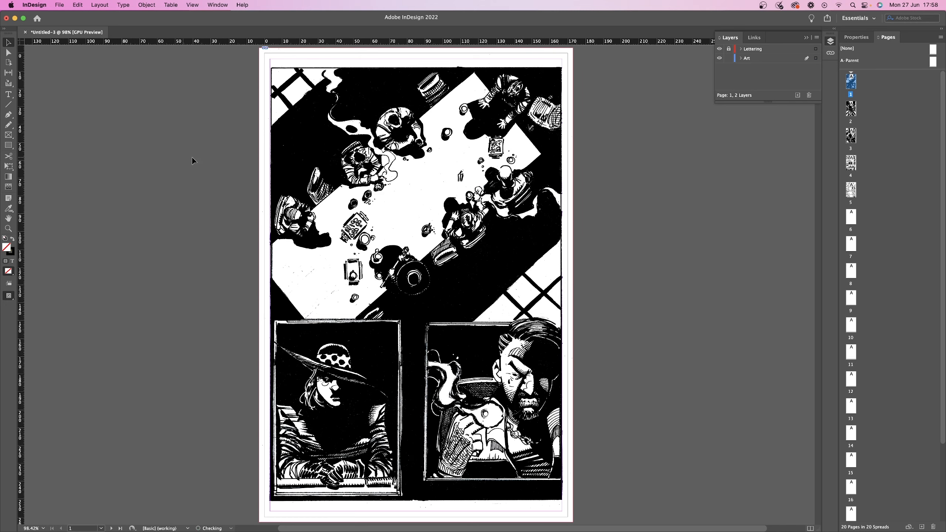
# - Try moving page 1's artwork frame off the page with the Selection tool and bring it back to the bleed corner
pyautogui.click(416, 284)
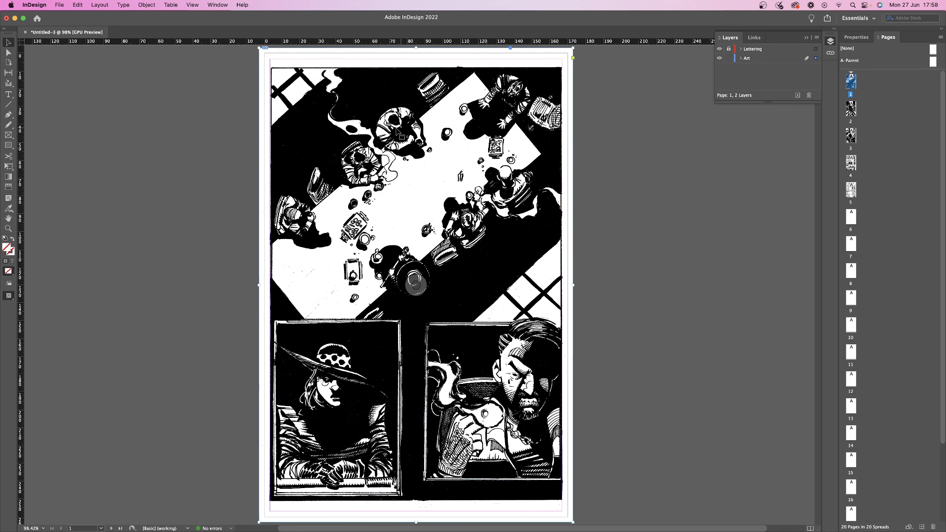
pyautogui.moveTo(403, 133); pyautogui.dragTo(463, 191)
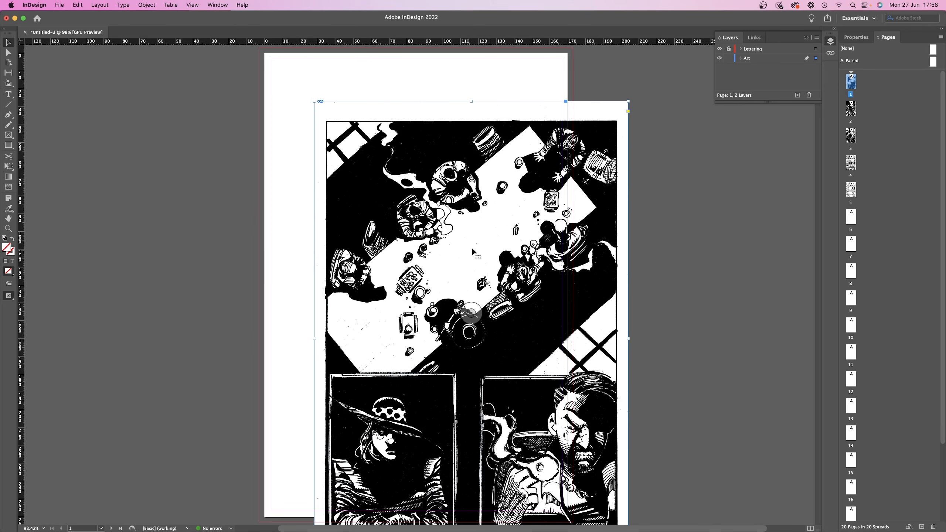
pyautogui.moveTo(537, 108); pyautogui.dragTo(418, 102)
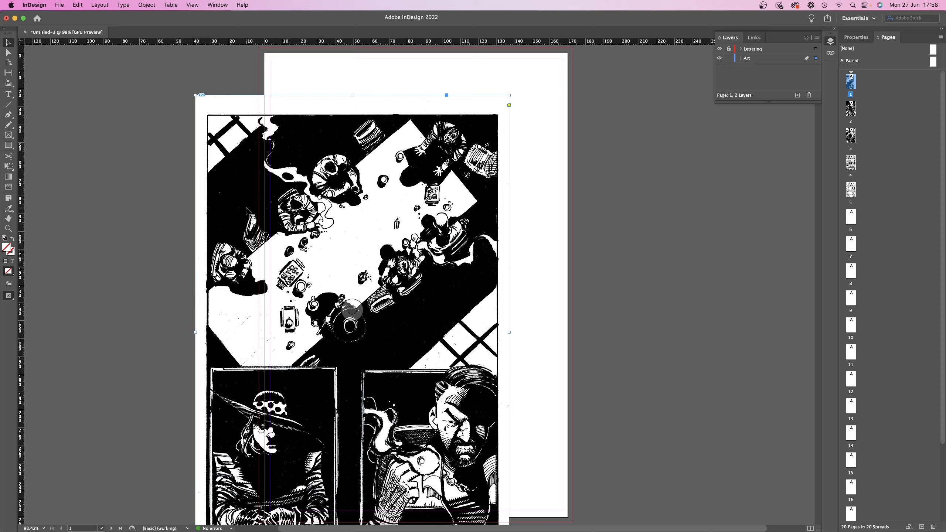
pyautogui.scroll(3, 335, 261)
pyautogui.moveTo(229, 213); pyautogui.dragTo(294, 166)
# - Try shifting page 1's artwork frame and the image inside it with the Selection and Direct Selection tools
pyautogui.click(8, 53)
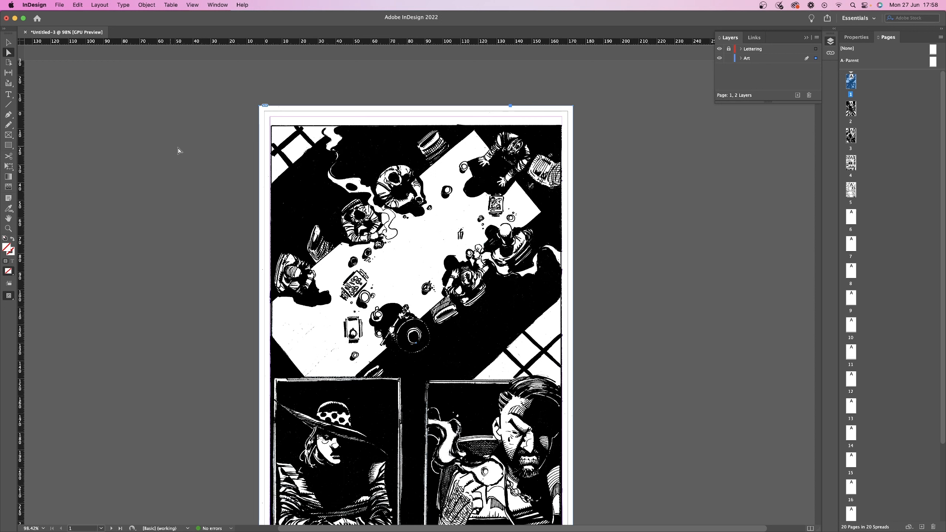
pyautogui.click(8, 43)
pyautogui.moveTo(401, 180); pyautogui.dragTo(422, 172)
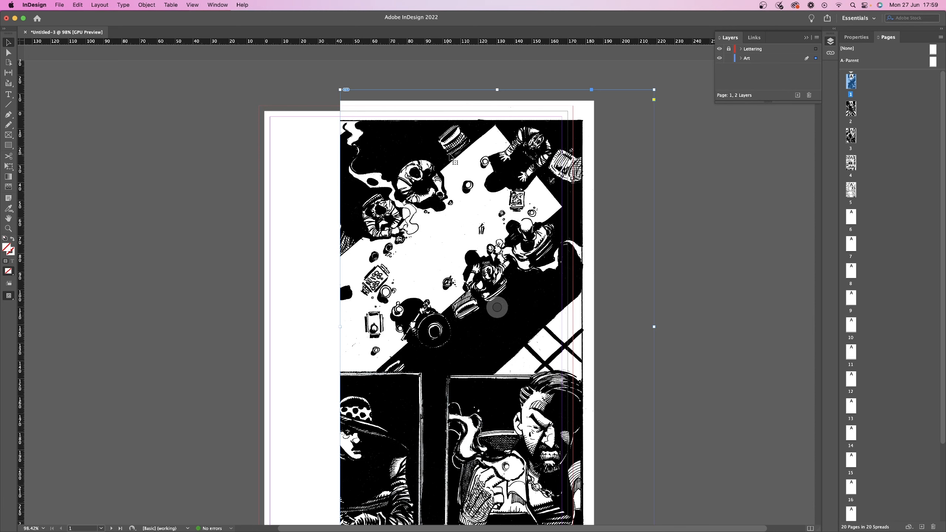
pyautogui.moveTo(462, 137); pyautogui.dragTo(385, 179)
pyautogui.moveTo(384, 177); pyautogui.dragTo(382, 177)
pyautogui.press('a')
pyautogui.moveTo(410, 223); pyautogui.dragTo(470, 212)
# - Lock the Art layer and unlock the Lettering layer
pyautogui.scroll(-1, 447, 224)
pyautogui.click(729, 58)
pyautogui.click(729, 49)
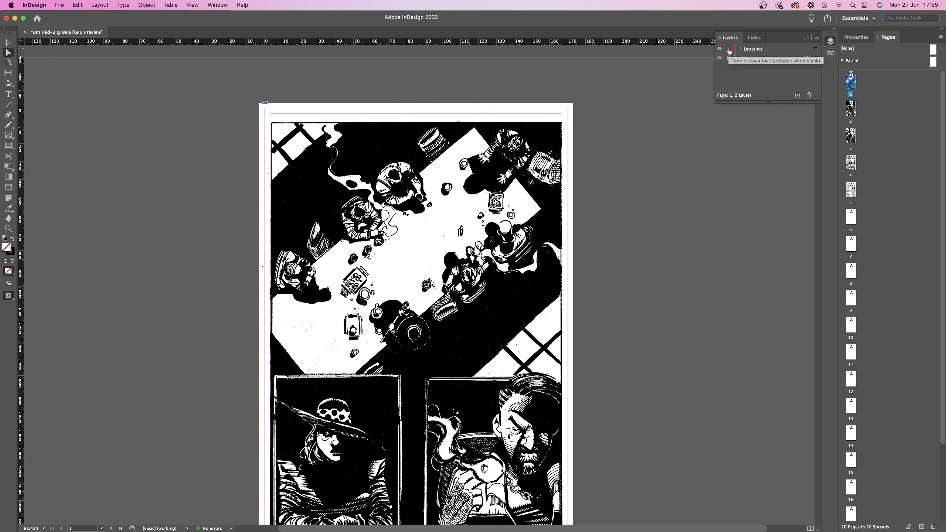